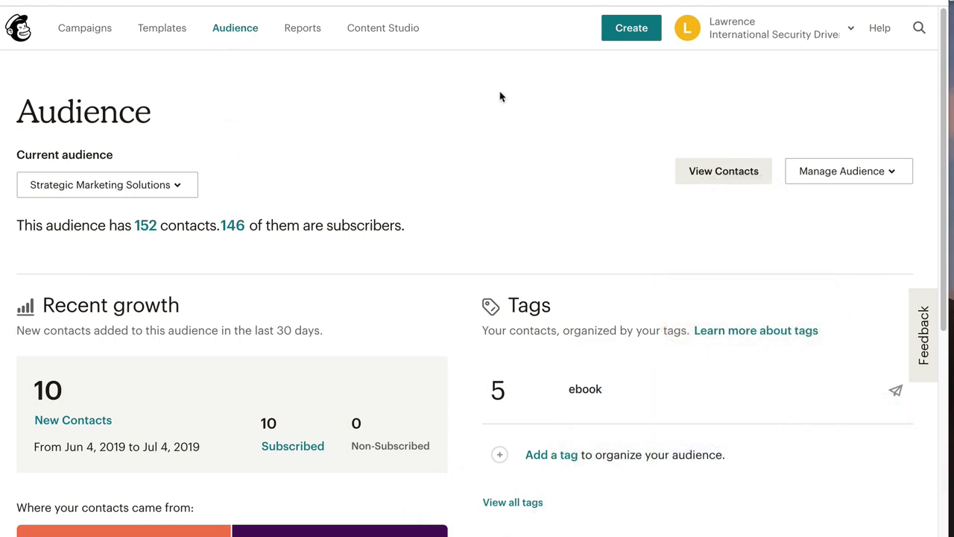
# Step: Go to the audience's Manage contacts area and open its Tags page, which shows the ebook tag
pyautogui.click(848, 175)
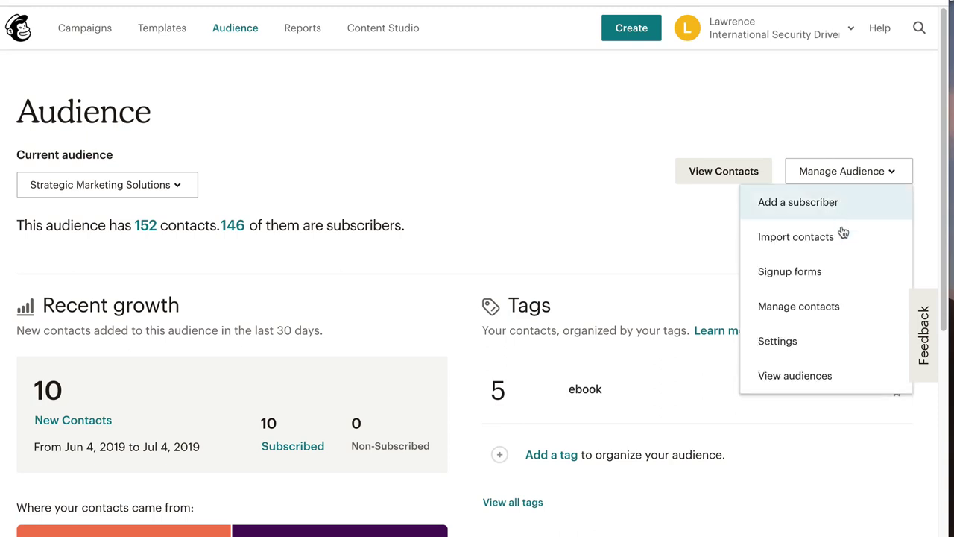
pyautogui.click(495, 204)
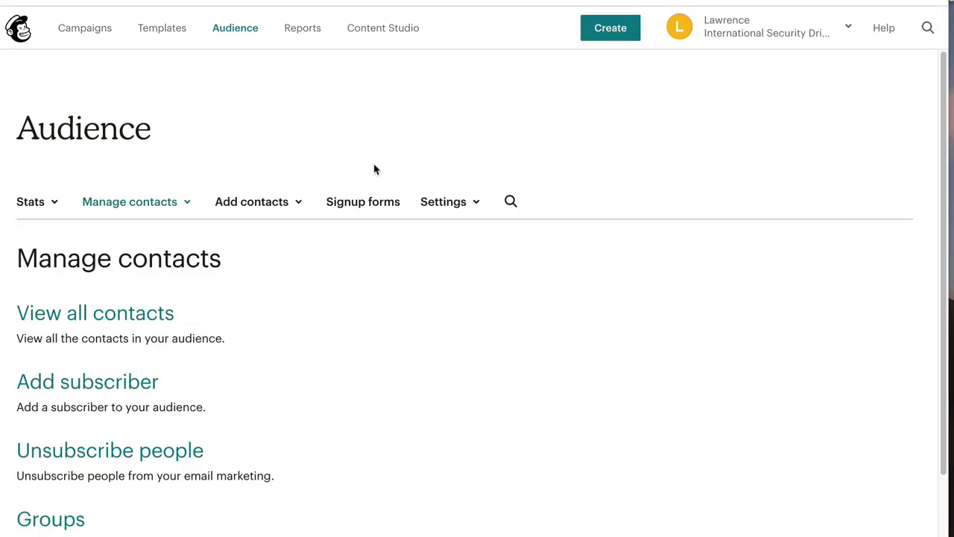
pyautogui.scroll(-2, 311, 339)
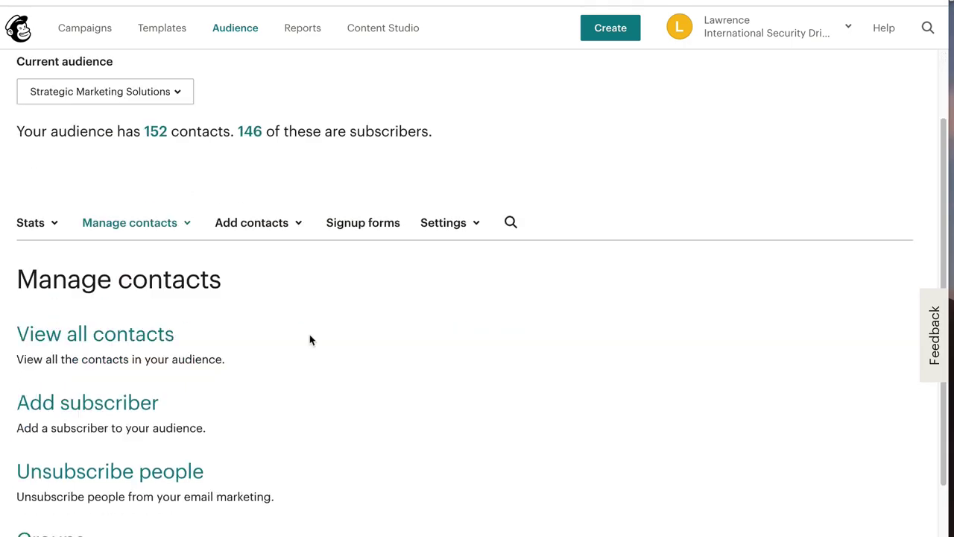
pyautogui.scroll(-3, 149, 456)
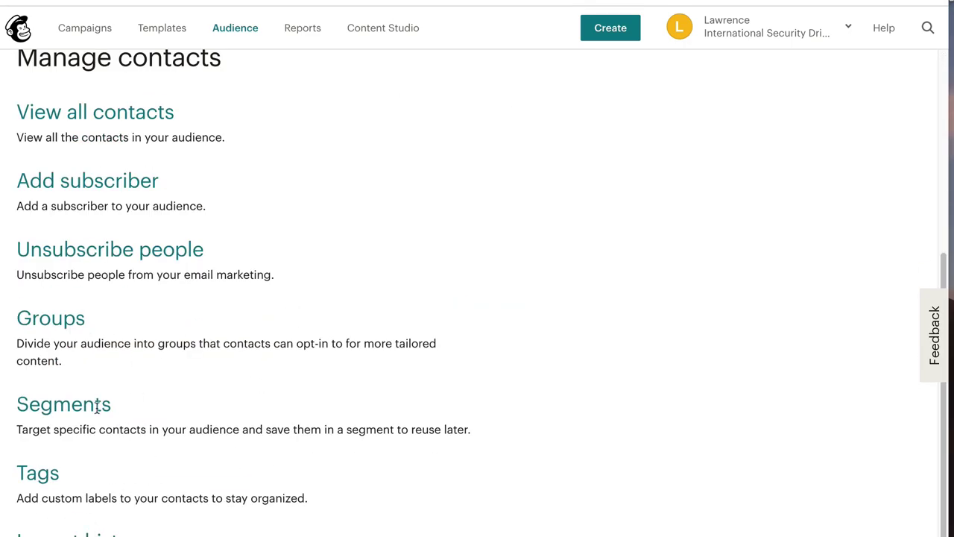
pyautogui.scroll(3, 158, 340)
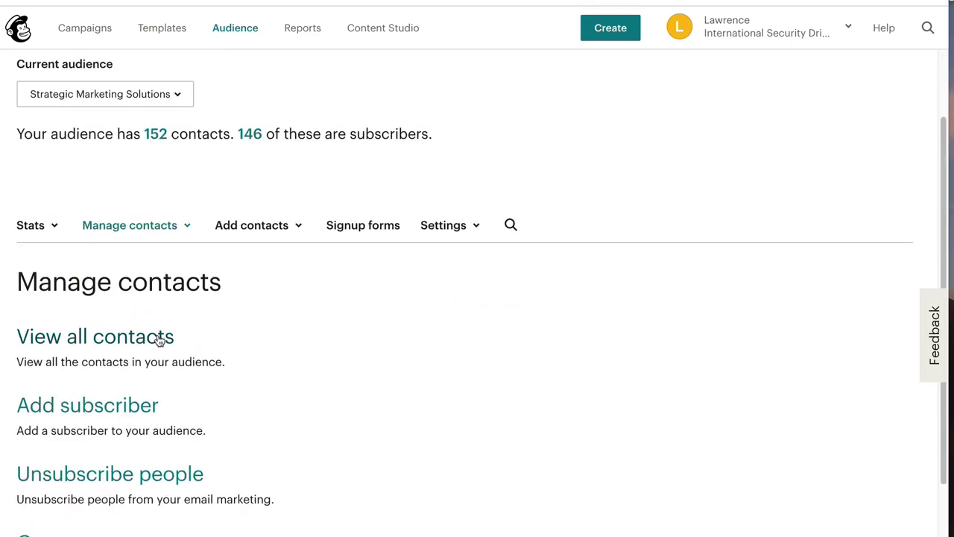
pyautogui.click(142, 225)
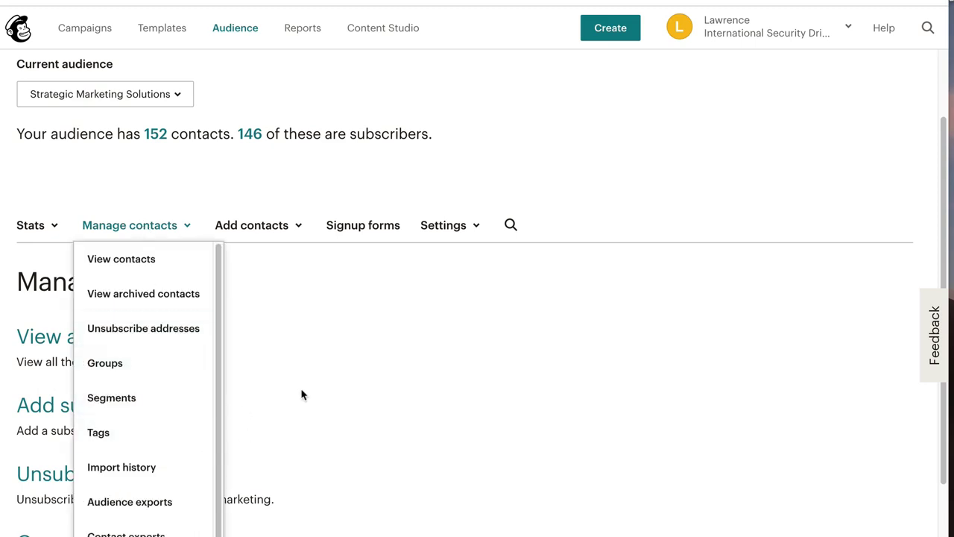
pyautogui.click(112, 433)
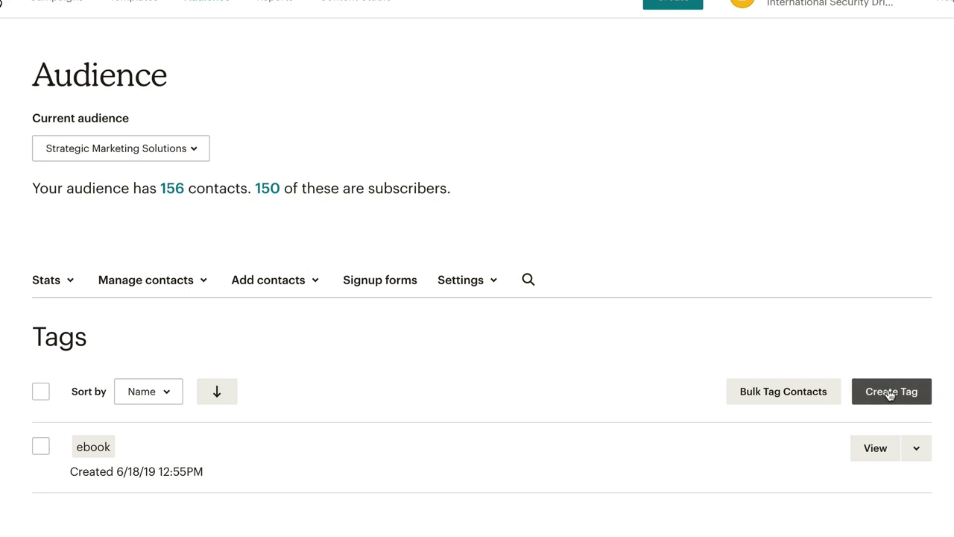
# Step: Add a new audience tag called Influencer
pyautogui.click(889, 396)
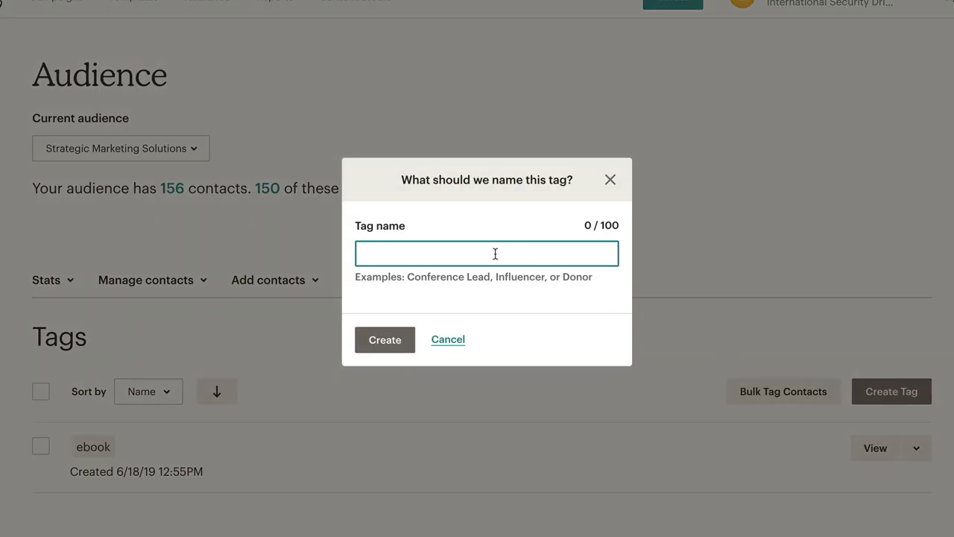
pyautogui.write('Influencer')
pyautogui.click(401, 339)
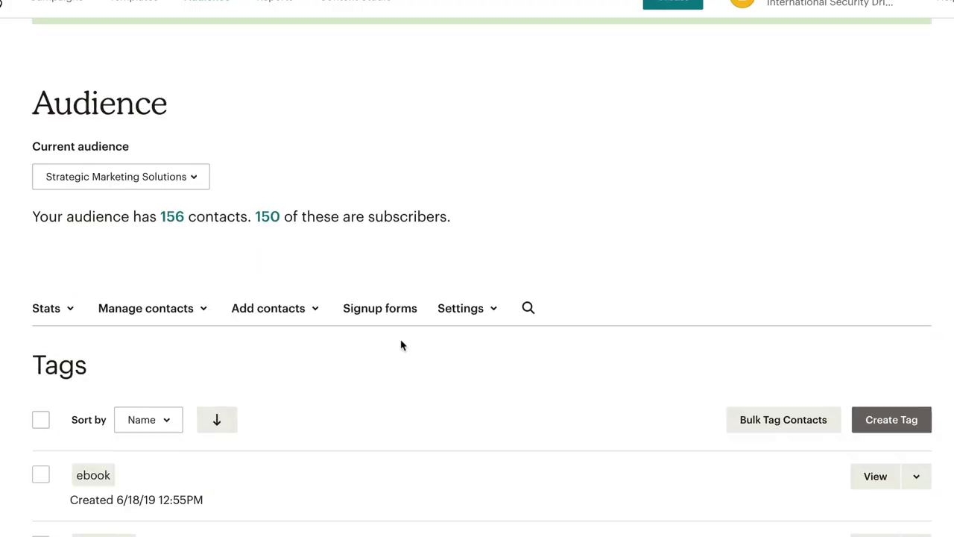
pyautogui.scroll(-1, 401, 344)
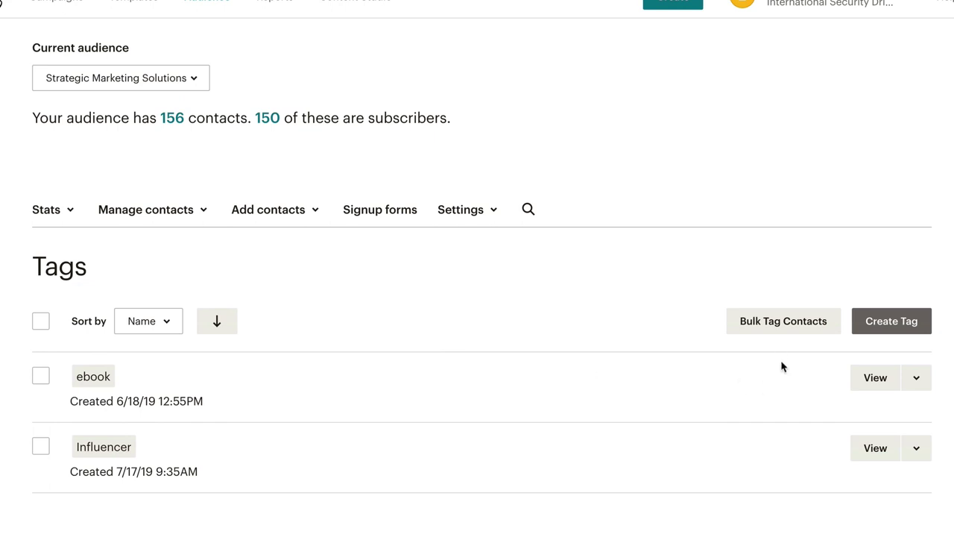
# Step: Start bulk-tagging contacts and enter Donor as the new tag name
pyautogui.click(781, 327)
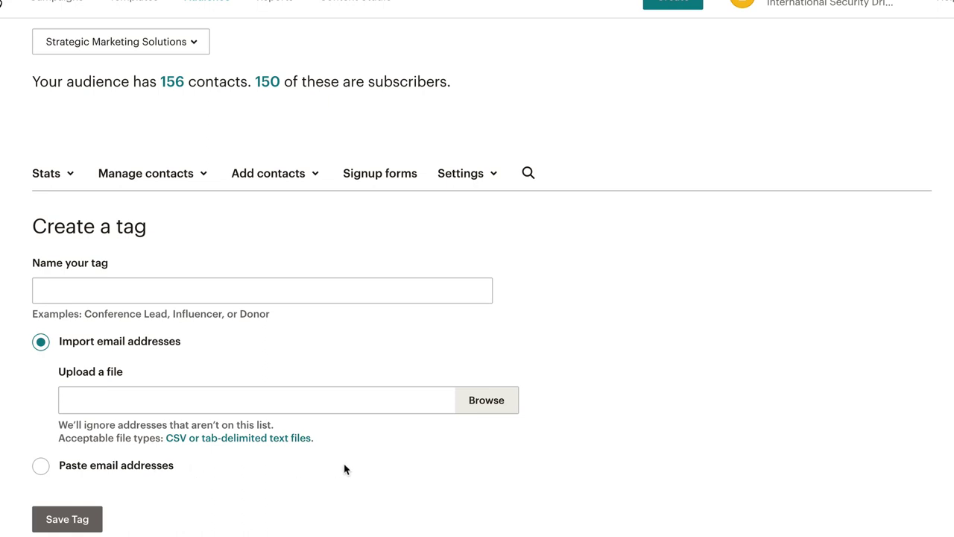
pyautogui.click(108, 286)
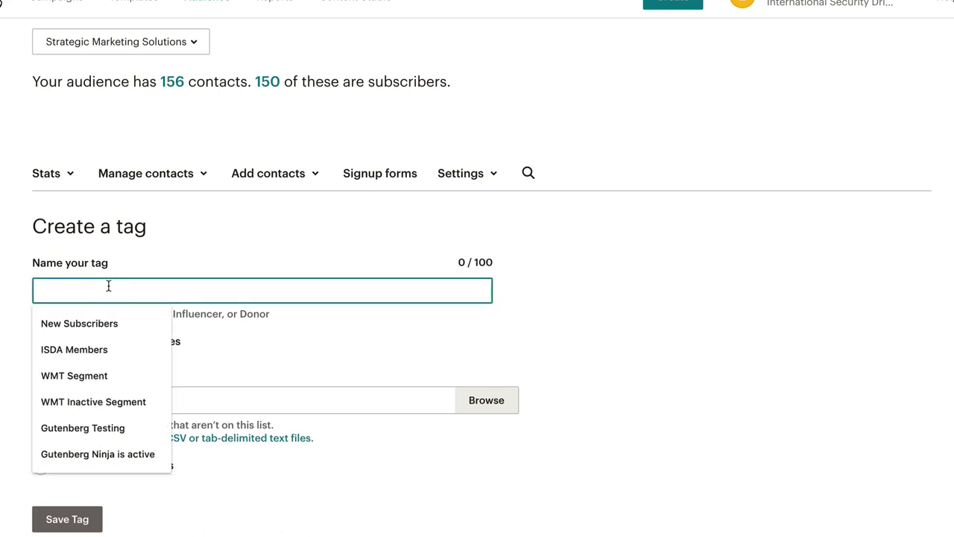
pyautogui.write('Donoro')
pyautogui.press('BackSpace')
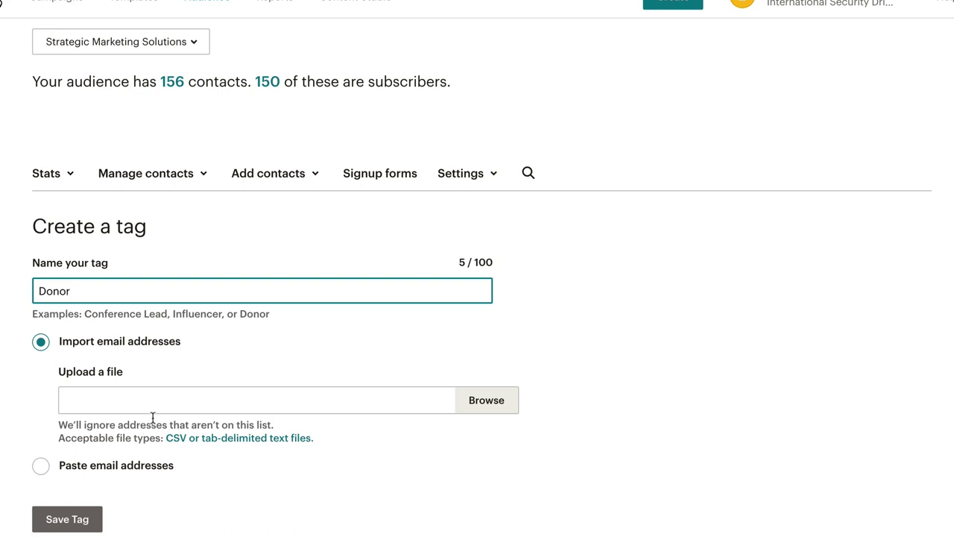
pyautogui.click(149, 173)
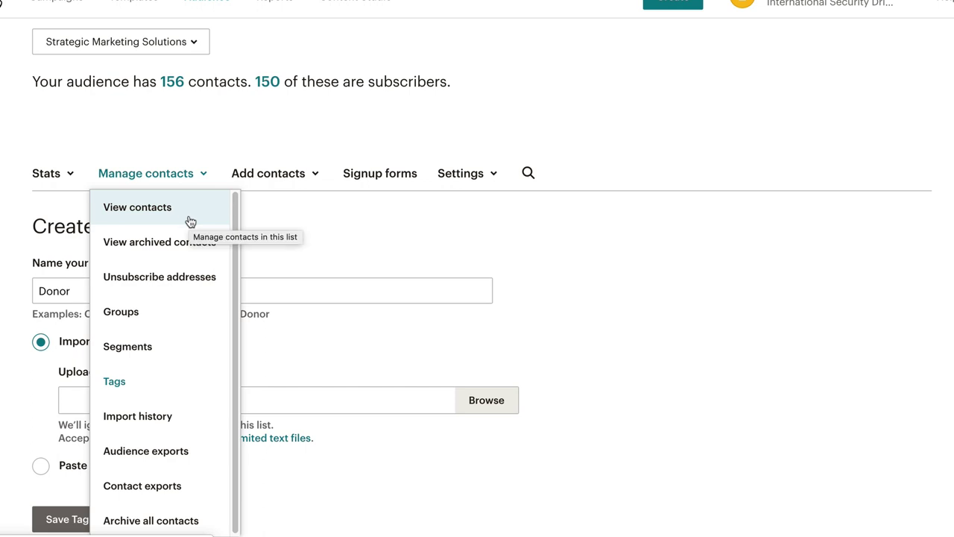
# Step: Select all visible contacts in View contacts and apply a new tag named tag
pyautogui.click(166, 213)
pyautogui.scroll(-2, 720, 270)
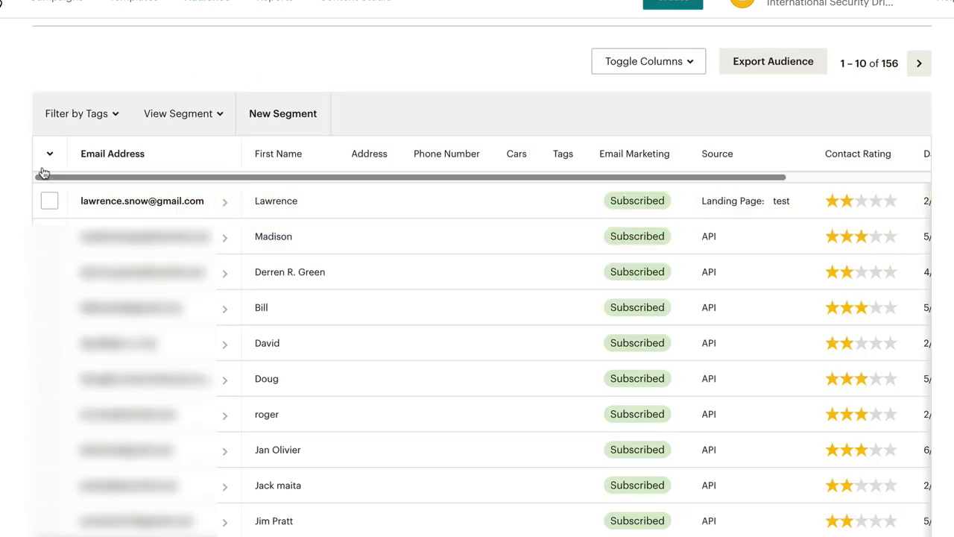
pyautogui.click(49, 154)
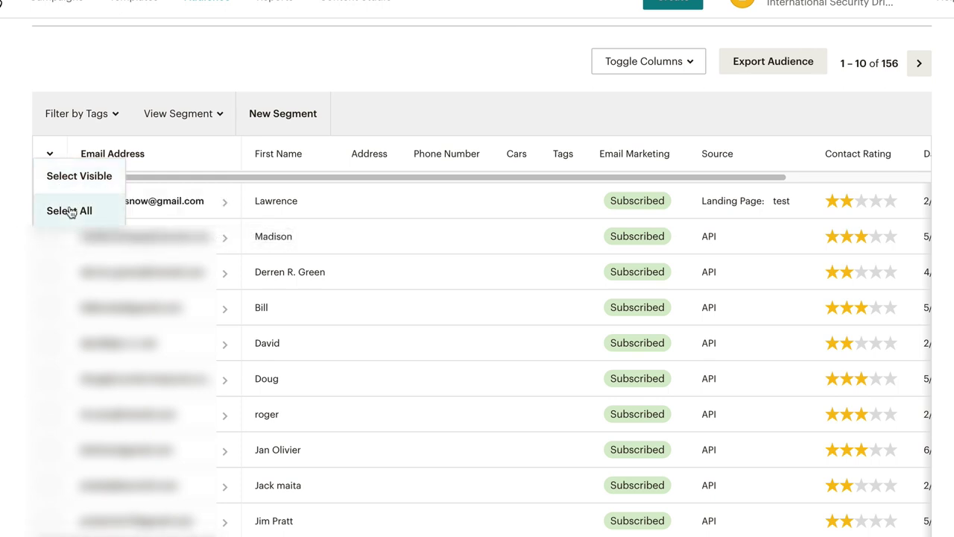
pyautogui.click(77, 176)
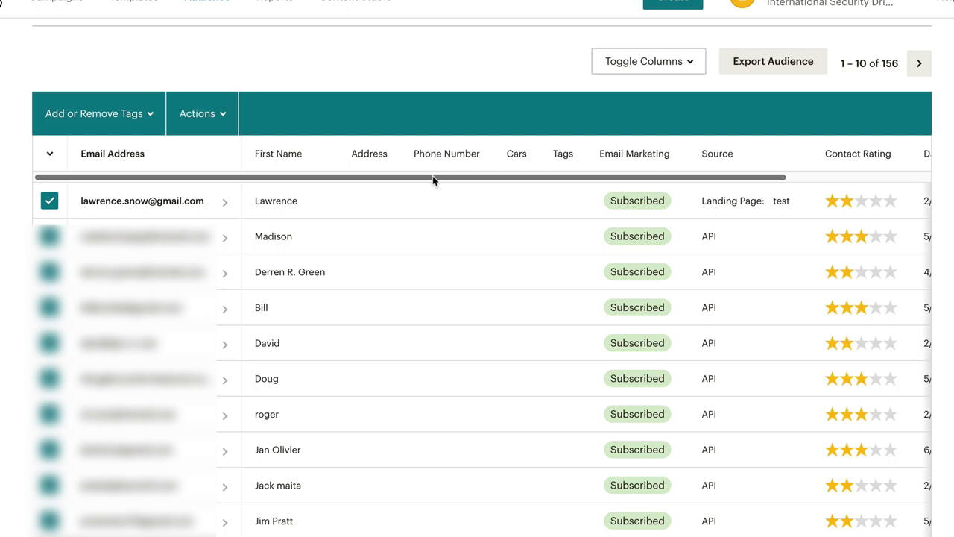
pyautogui.click(145, 119)
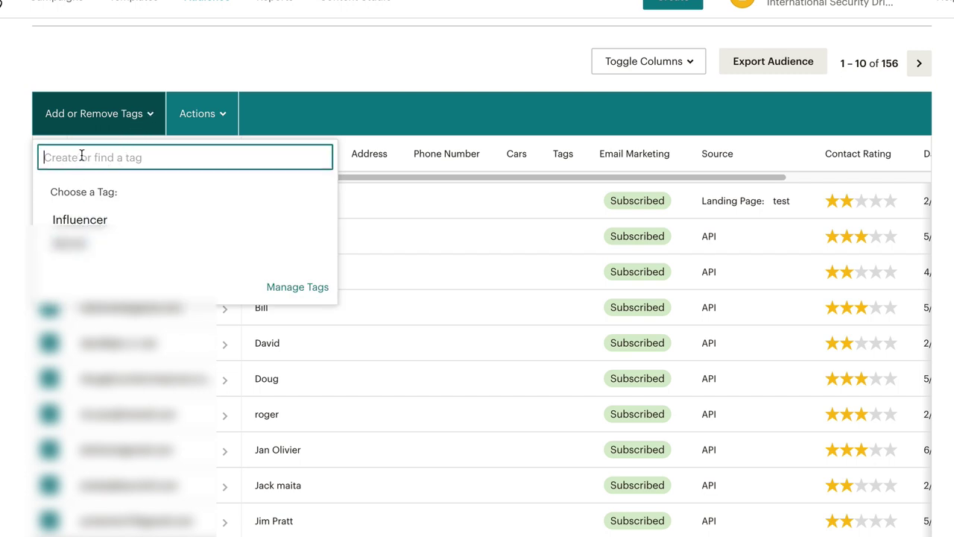
pyautogui.write('tag')
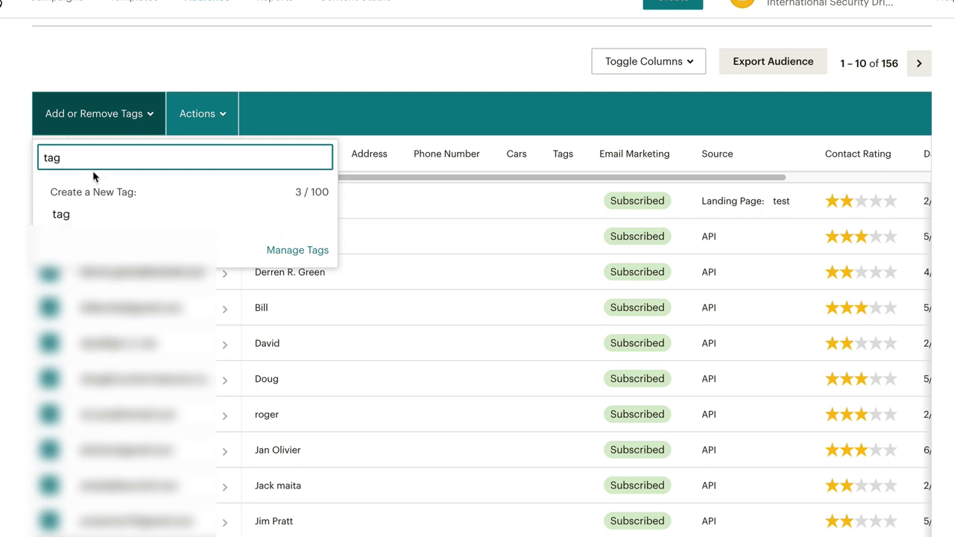
pyautogui.click(66, 214)
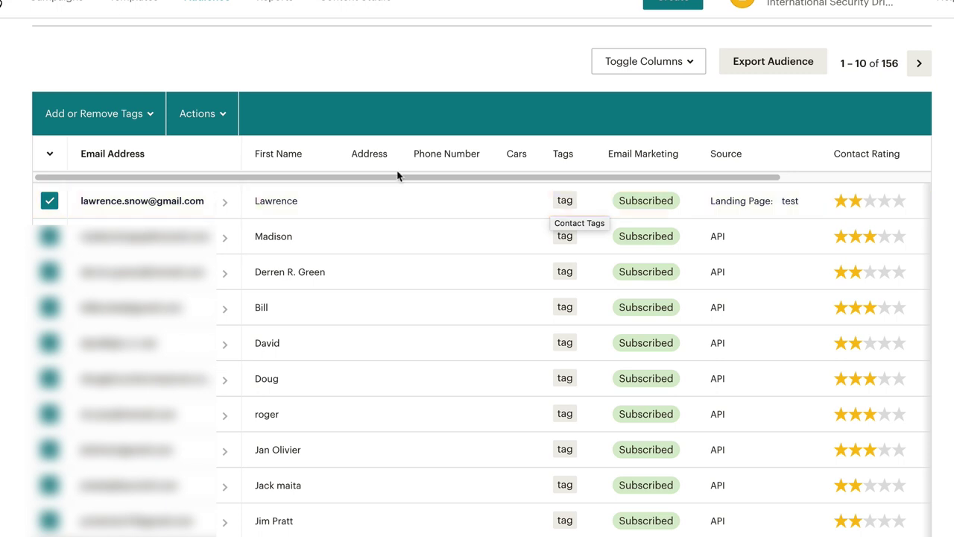
pyautogui.click(159, 202)
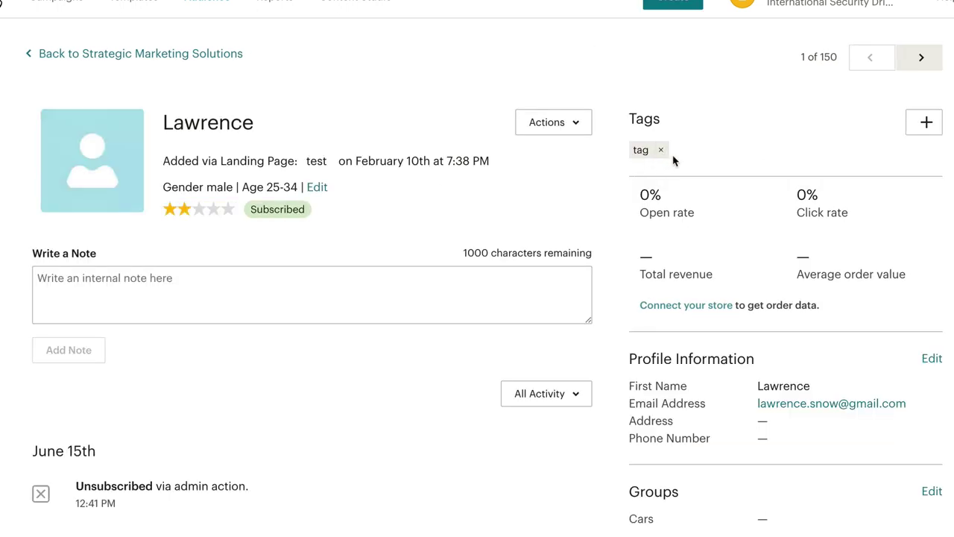
pyautogui.click(928, 122)
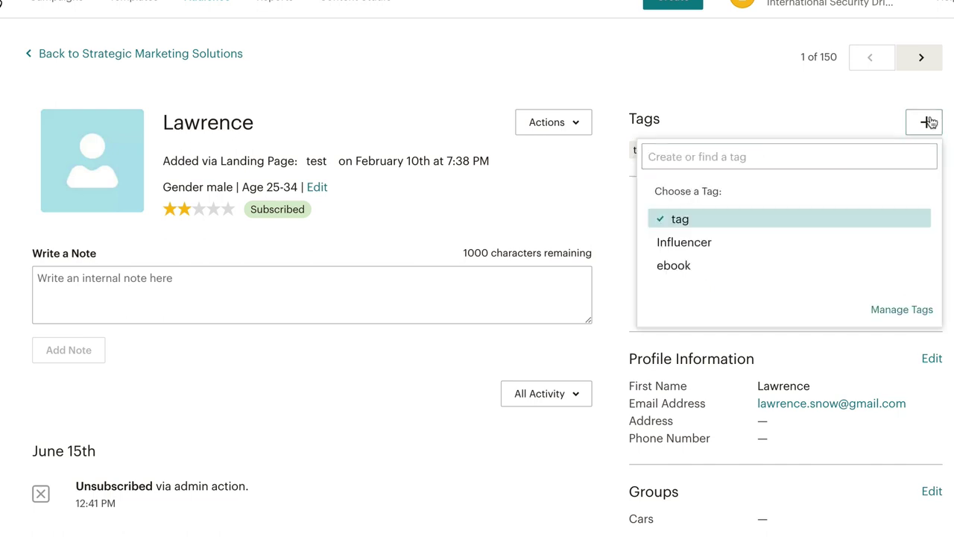
pyautogui.click(805, 123)
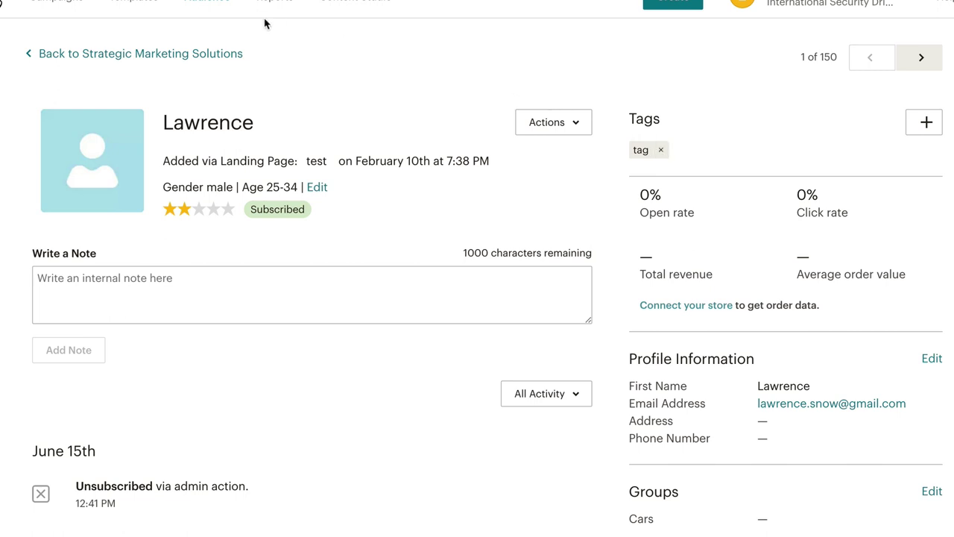
pyautogui.hotkey('alt', 'Left')
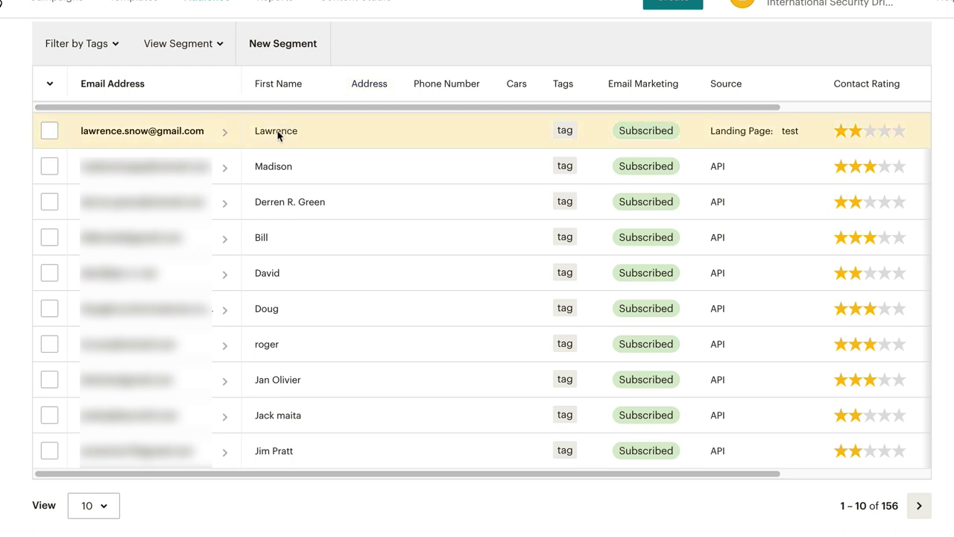
# Step: Check five of the first ten contacts in the list for re-tagging
pyautogui.click(49, 131)
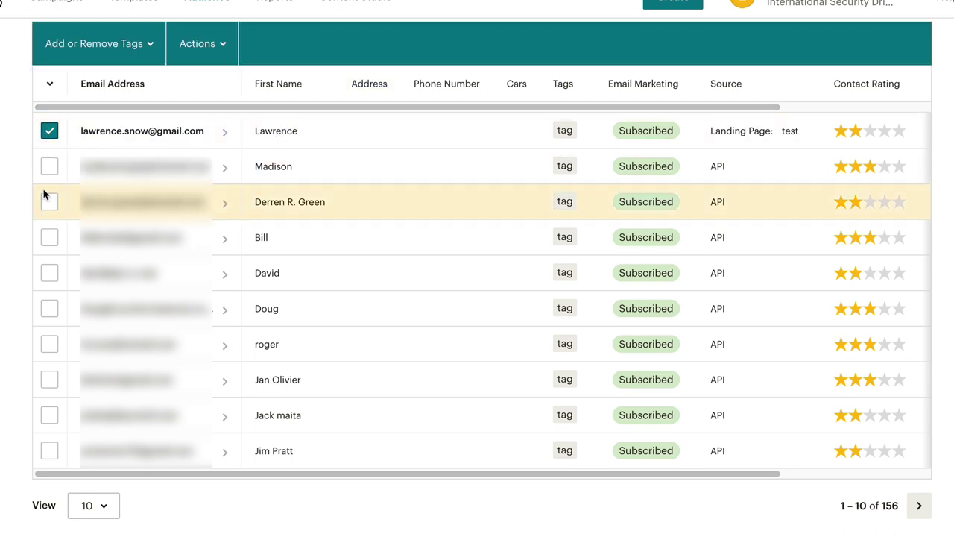
pyautogui.click(46, 199)
pyautogui.click(47, 277)
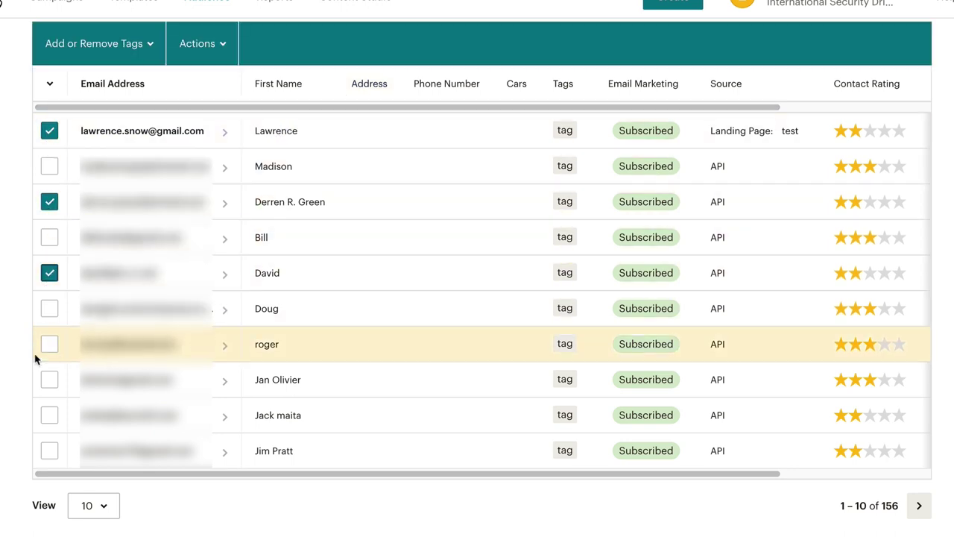
pyautogui.click(48, 382)
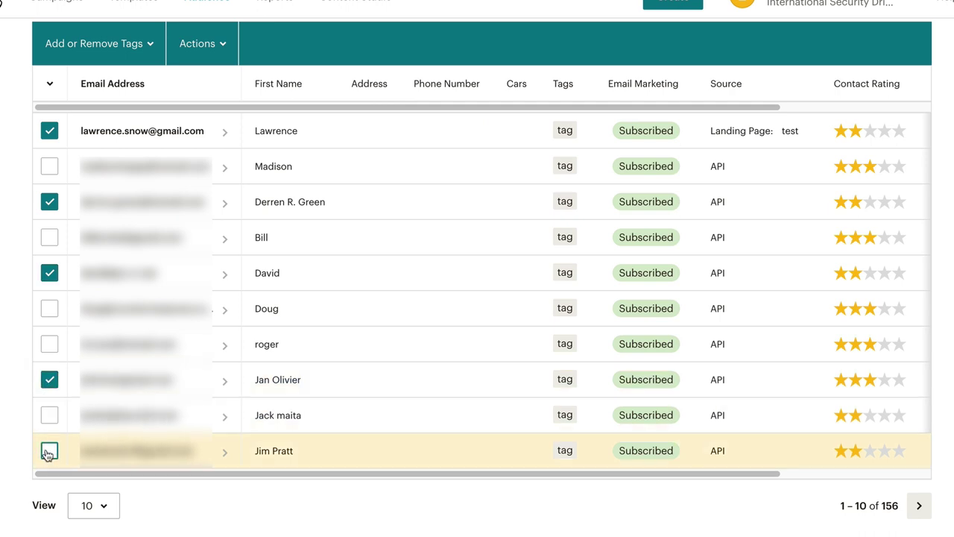
pyautogui.click(48, 452)
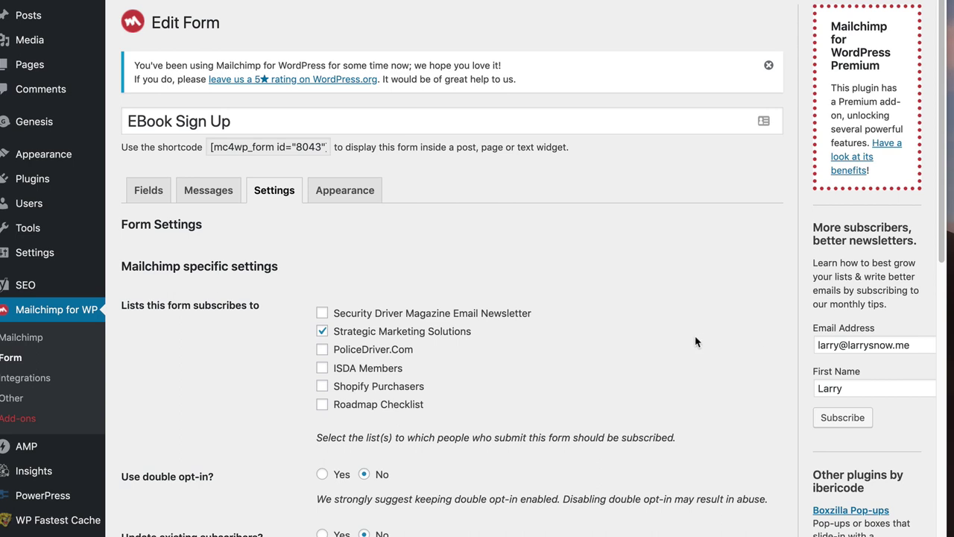
pyautogui.scroll(-2, 586, 338)
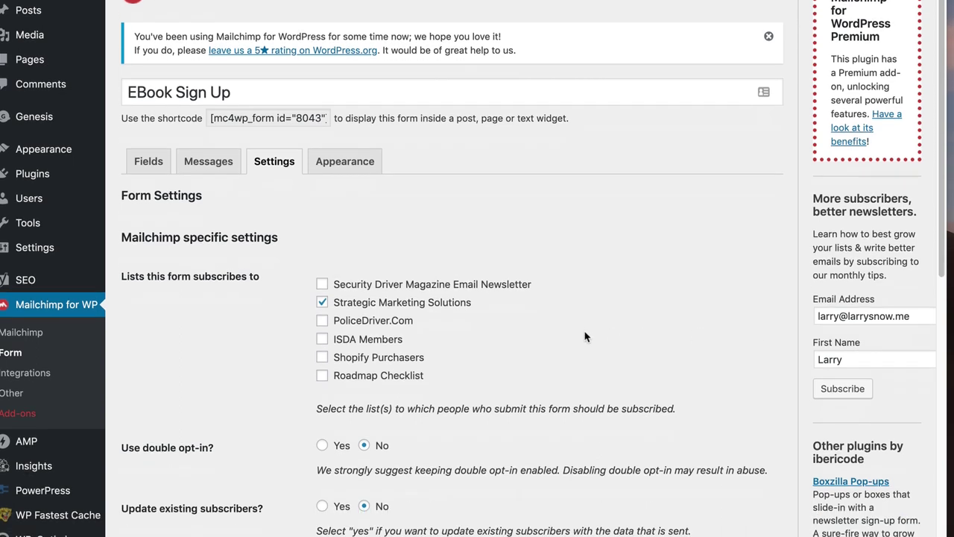
pyautogui.scroll(-3, 586, 338)
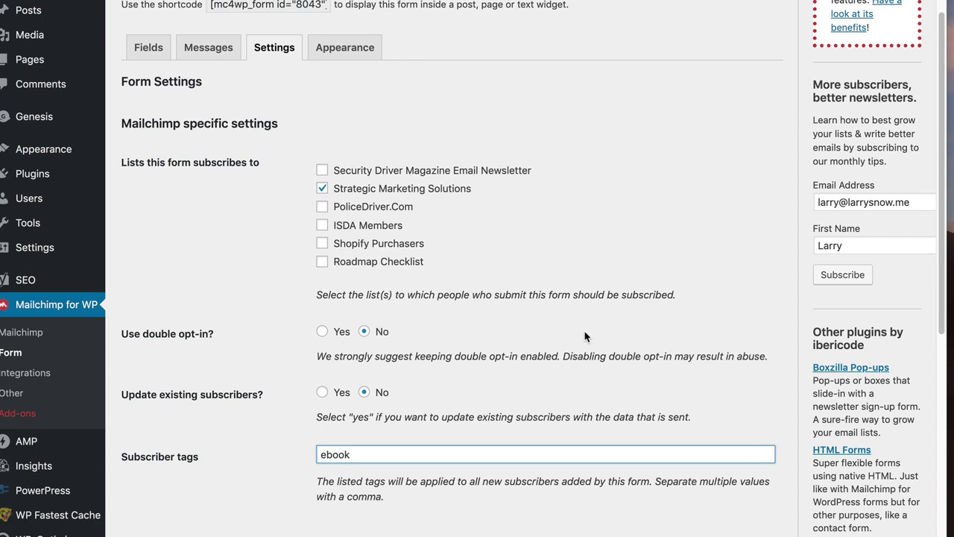
pyautogui.scroll(-1, 522, 380)
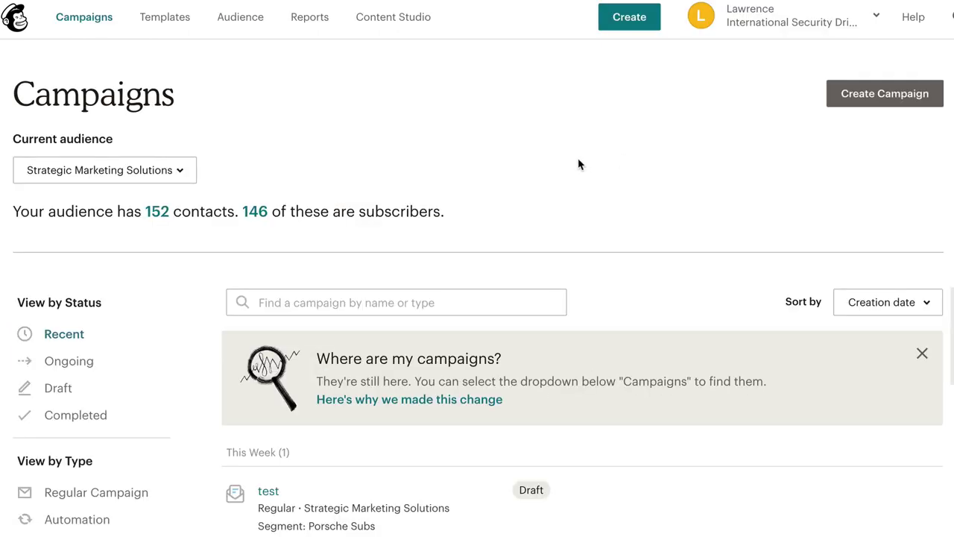
# Step: Create a new regular email campaign named test
pyautogui.click(630, 23)
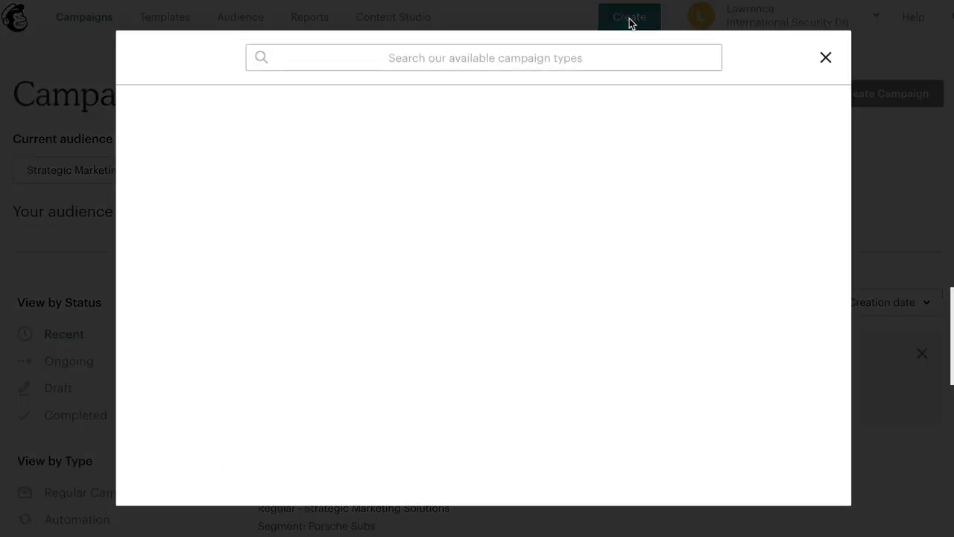
pyautogui.click(203, 105)
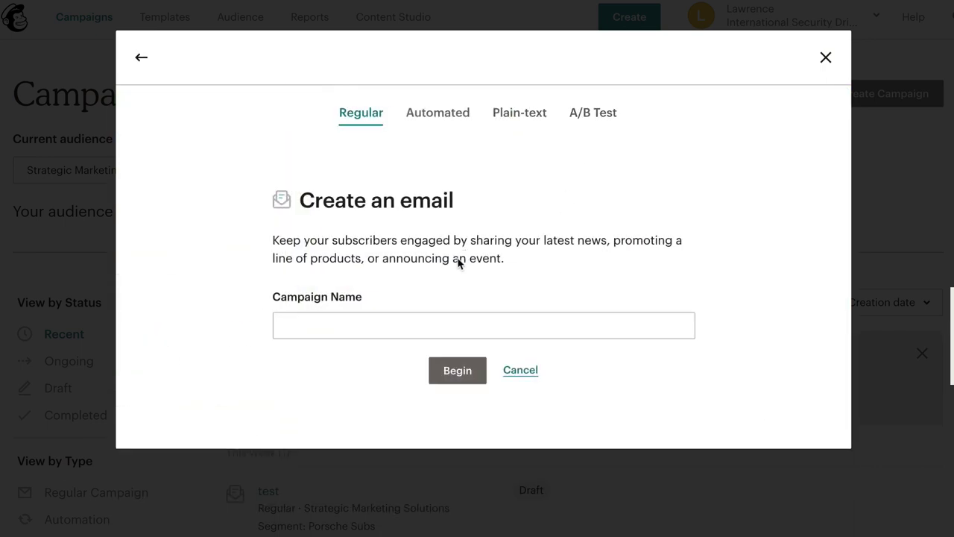
pyautogui.click(382, 322)
pyautogui.write('test')
pyautogui.click(472, 371)
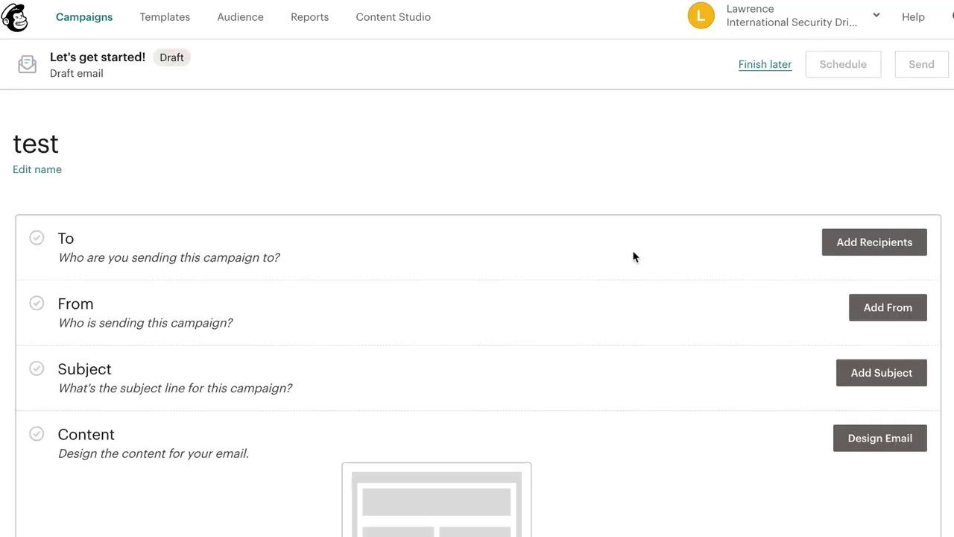
# Step: Address the campaign to the test tag in the Strategic Marketing Solutions audience
pyautogui.click(844, 252)
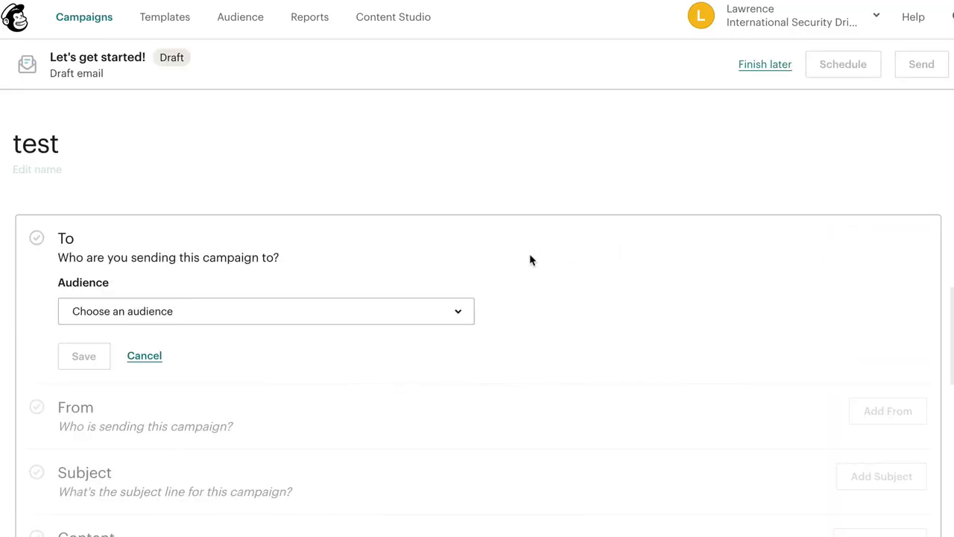
pyautogui.click(467, 319)
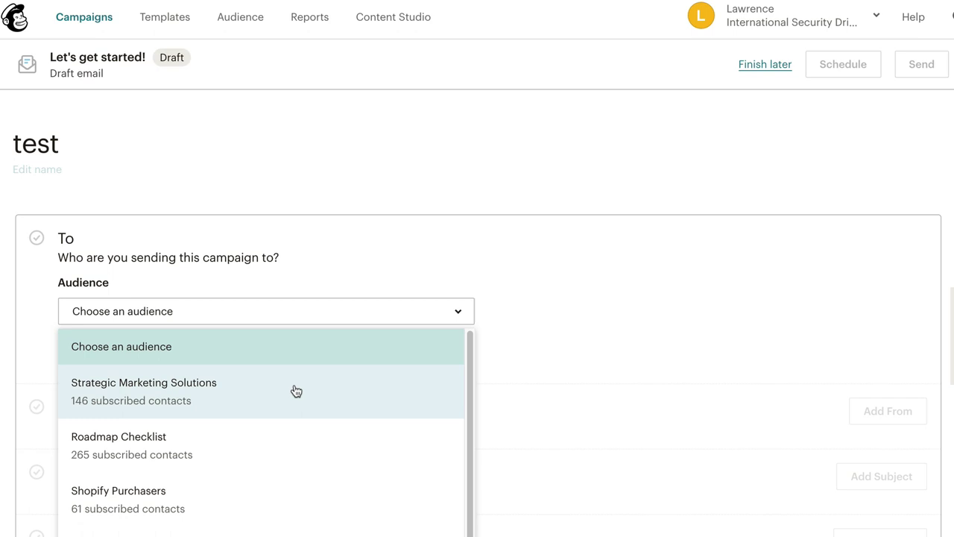
pyautogui.click(291, 391)
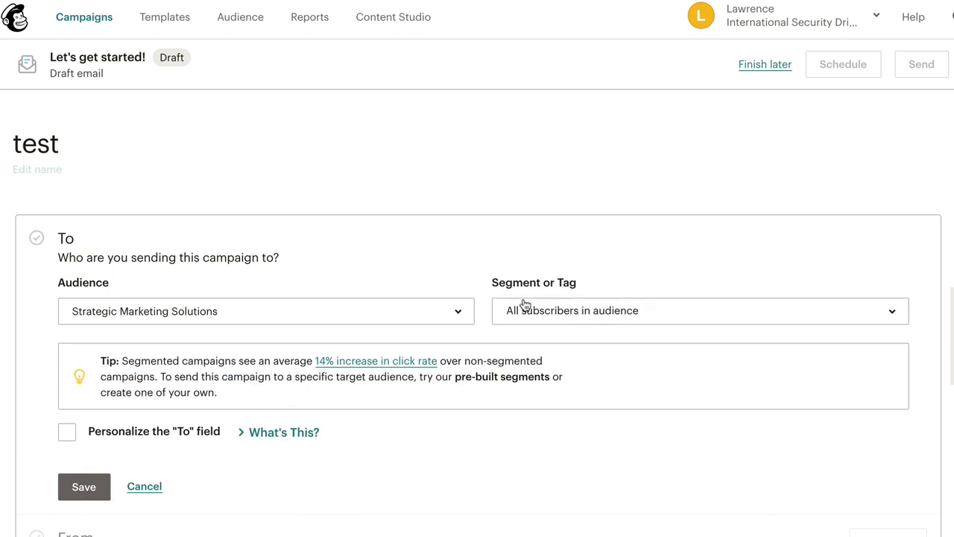
pyautogui.click(898, 318)
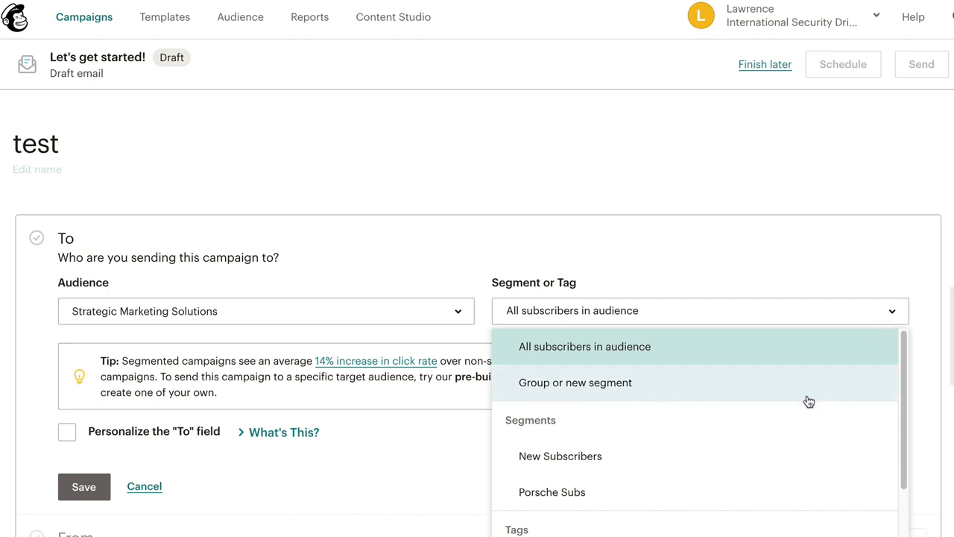
pyautogui.scroll(-3, 768, 447)
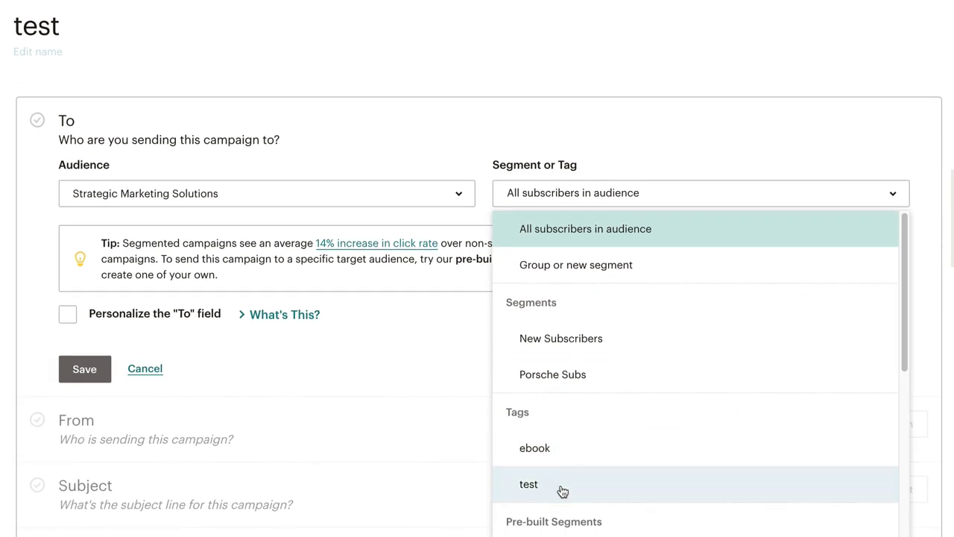
pyautogui.click(561, 493)
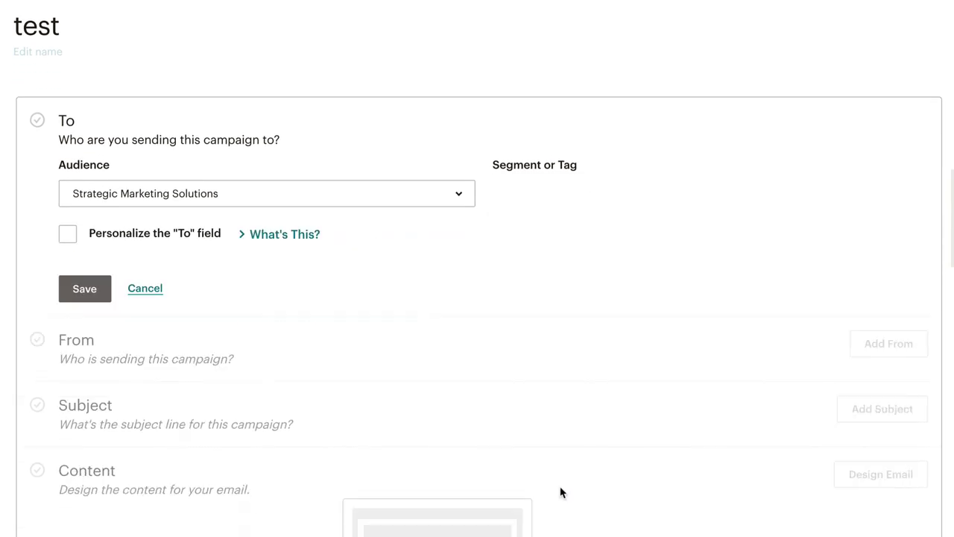
pyautogui.click(85, 290)
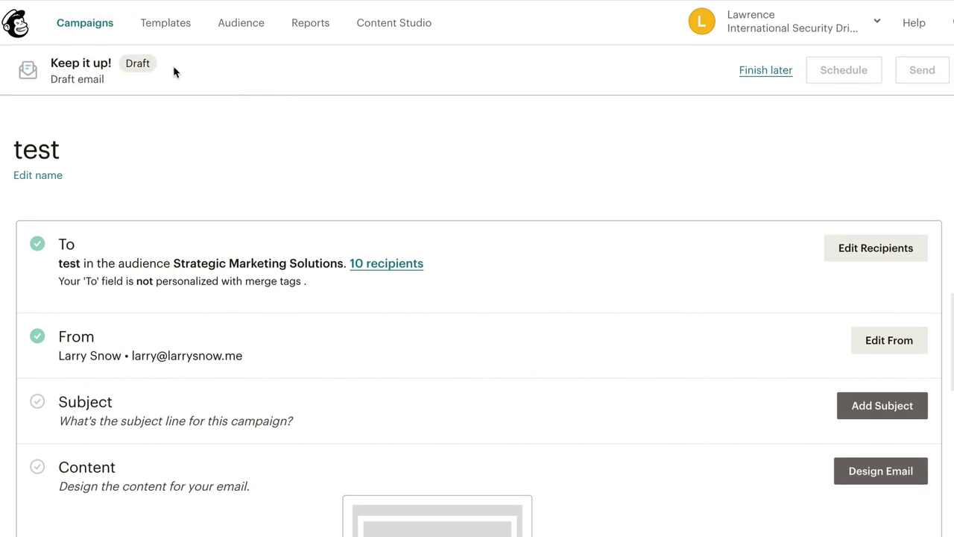
# Step: Leave the test draft for later and begin an Email your tagged contacts automation for Strategic Marketing Solutions
pyautogui.click(756, 72)
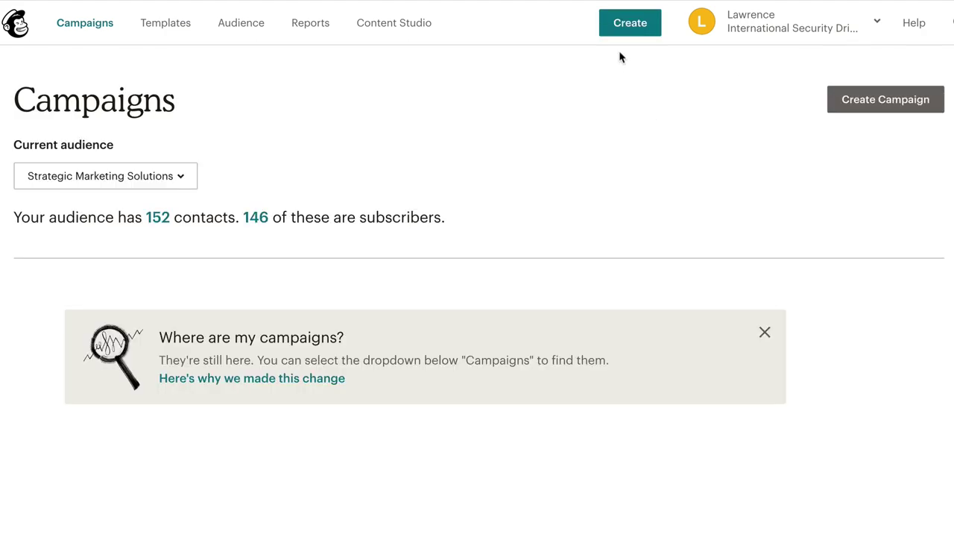
pyautogui.click(628, 23)
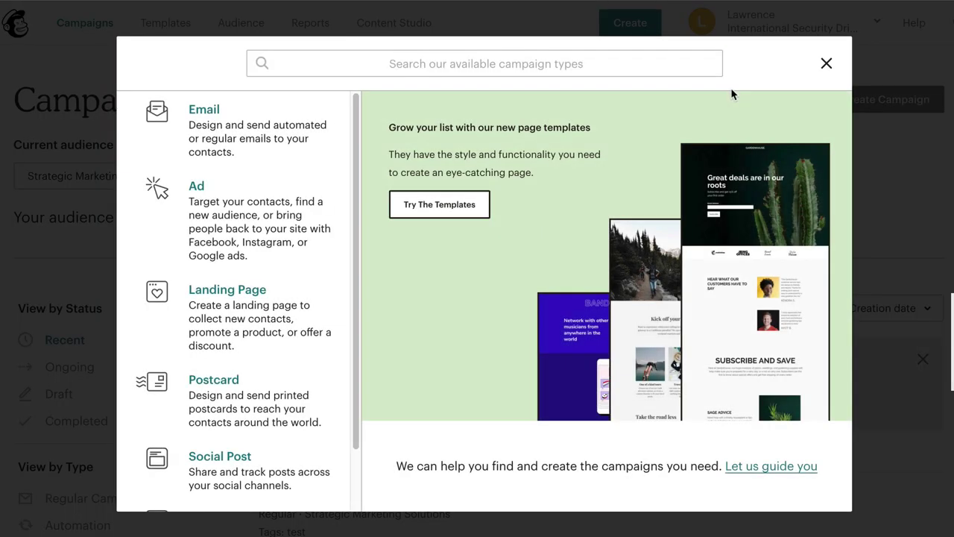
pyautogui.click(240, 152)
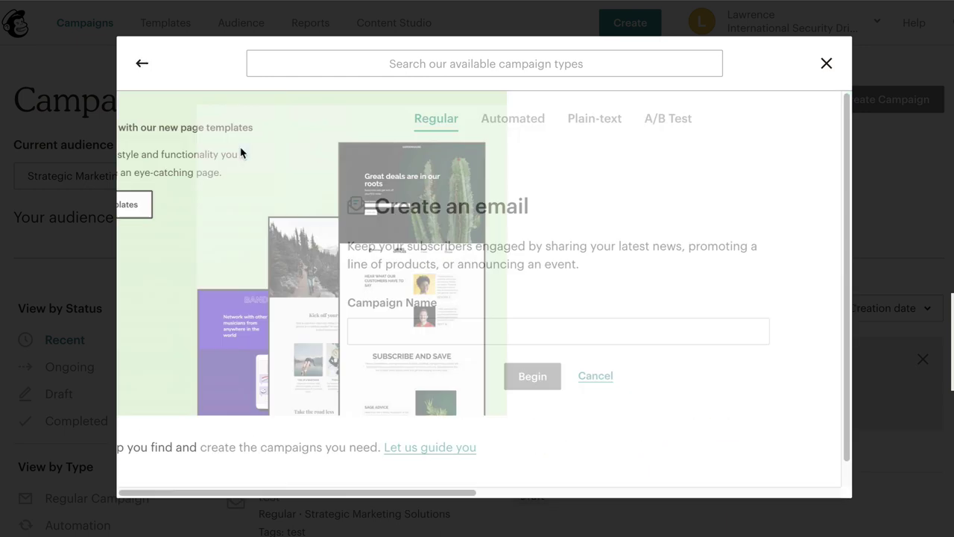
pyautogui.click(458, 123)
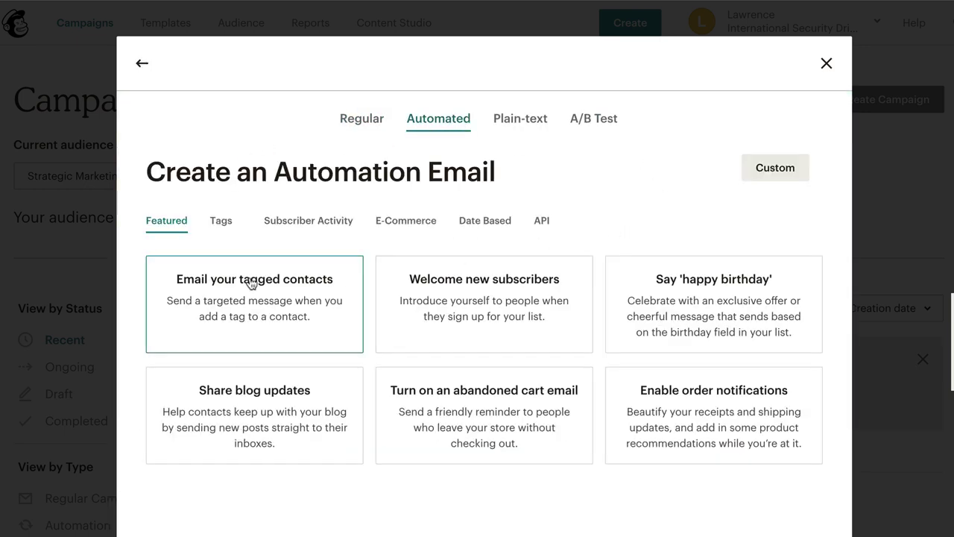
pyautogui.click(272, 296)
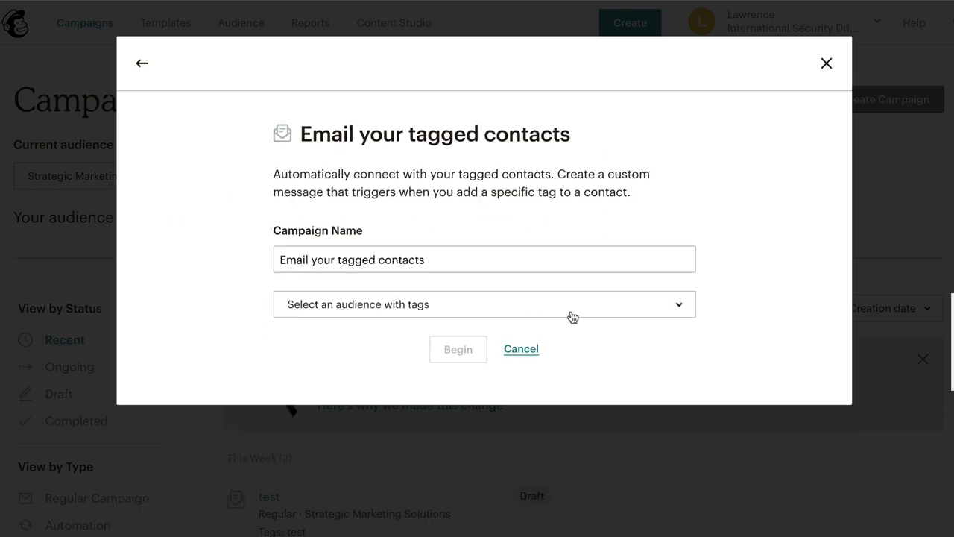
pyautogui.click(678, 312)
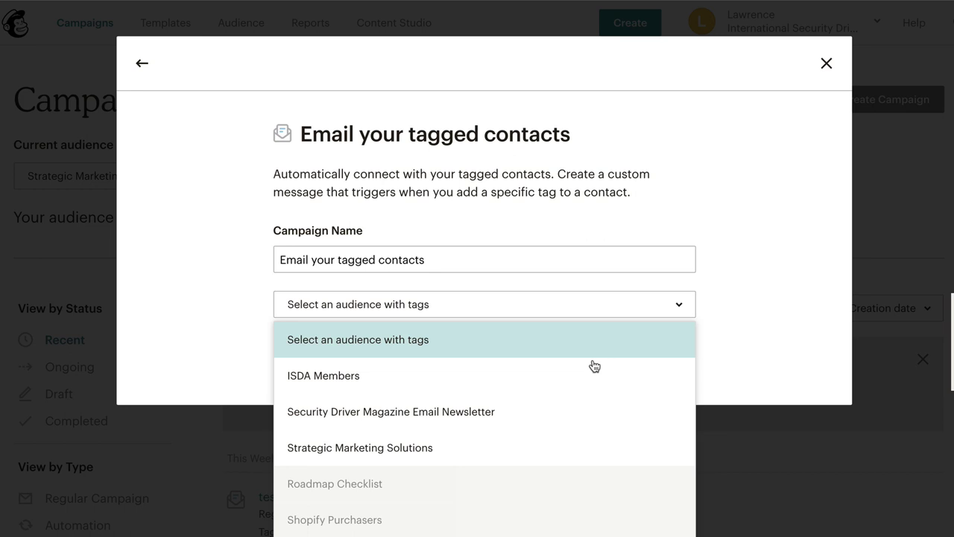
pyautogui.click(496, 450)
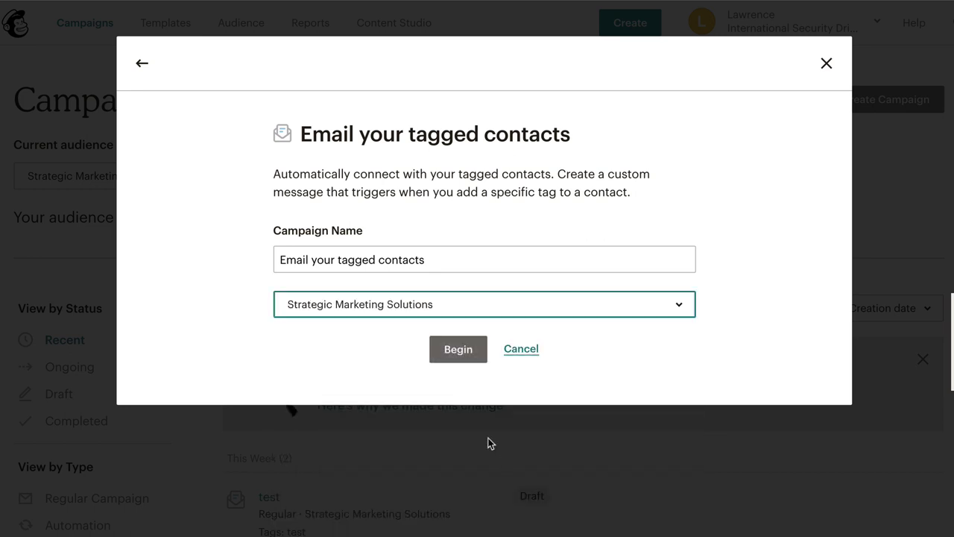
pyautogui.click(456, 348)
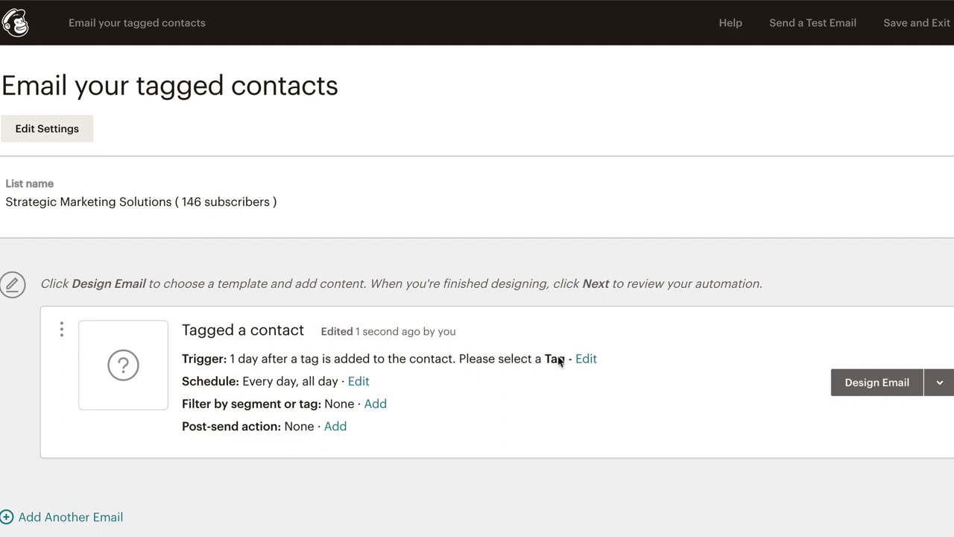
# Step: Edit the Added tag trigger and choose the test tag
pyautogui.click(586, 359)
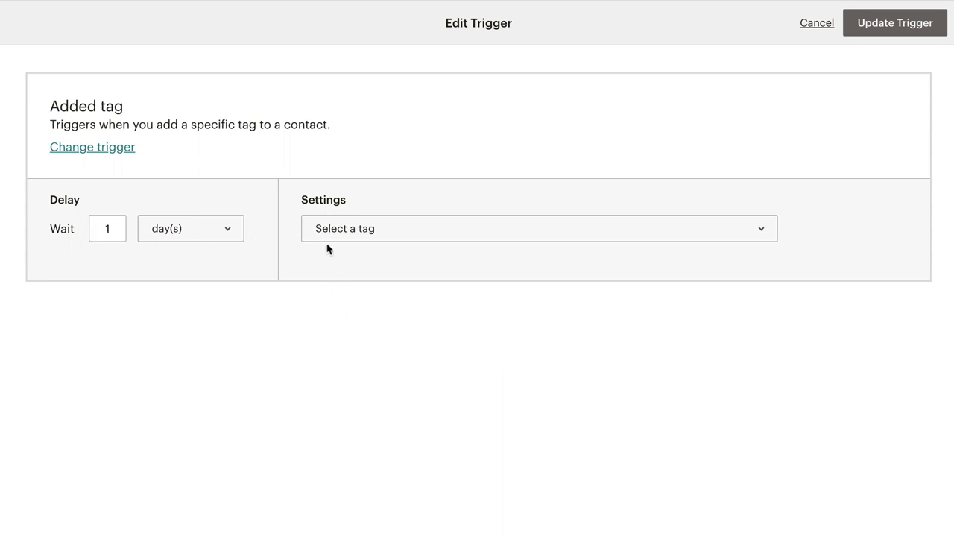
pyautogui.click(381, 231)
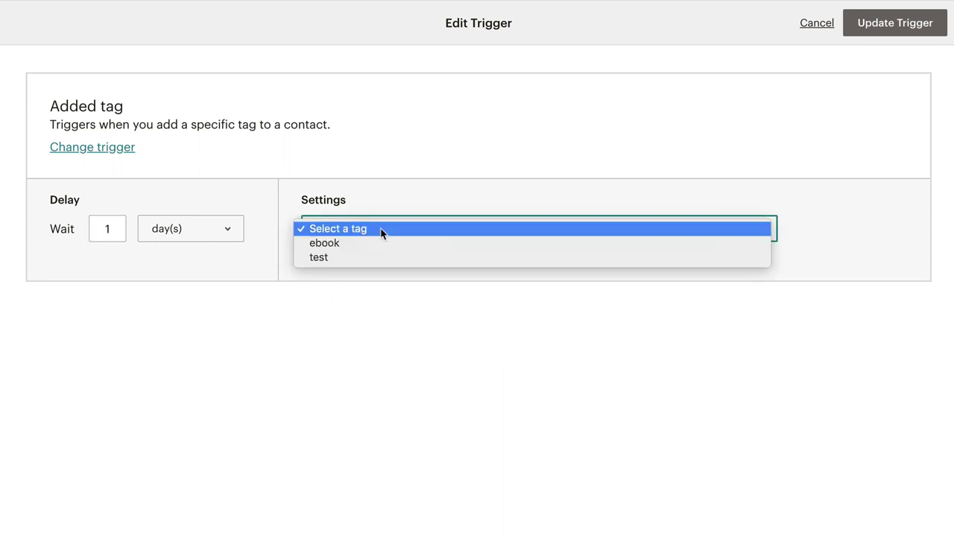
pyautogui.click(345, 257)
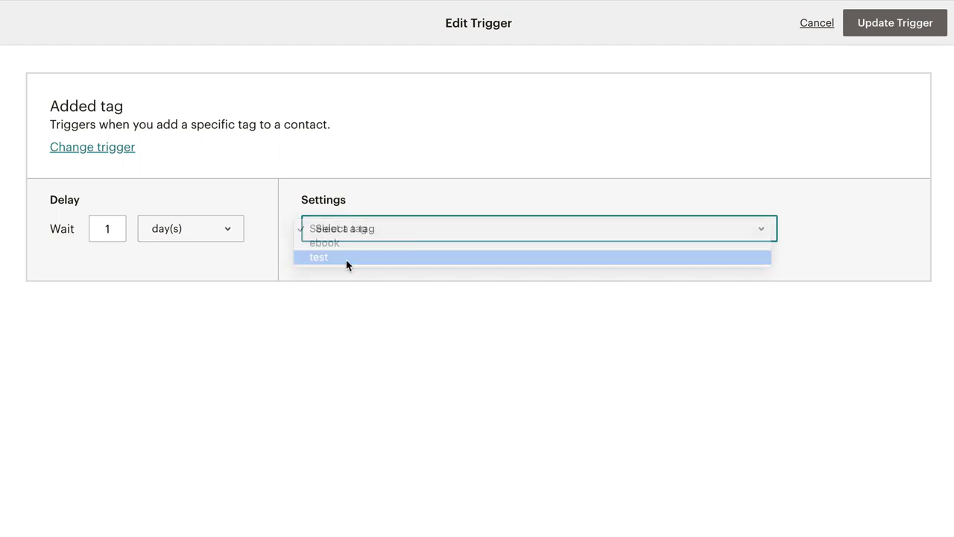